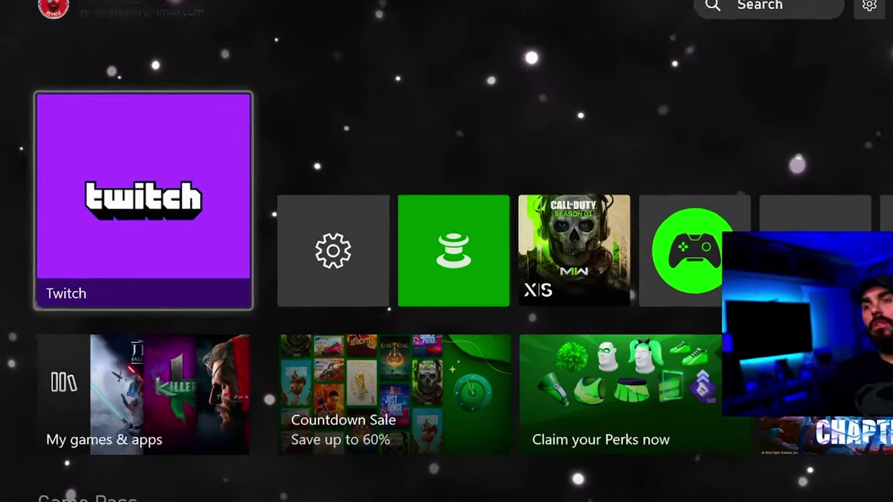
Step: Enable remote features under Devices & connections and pass the remote play test
key("Right")
key("Return")
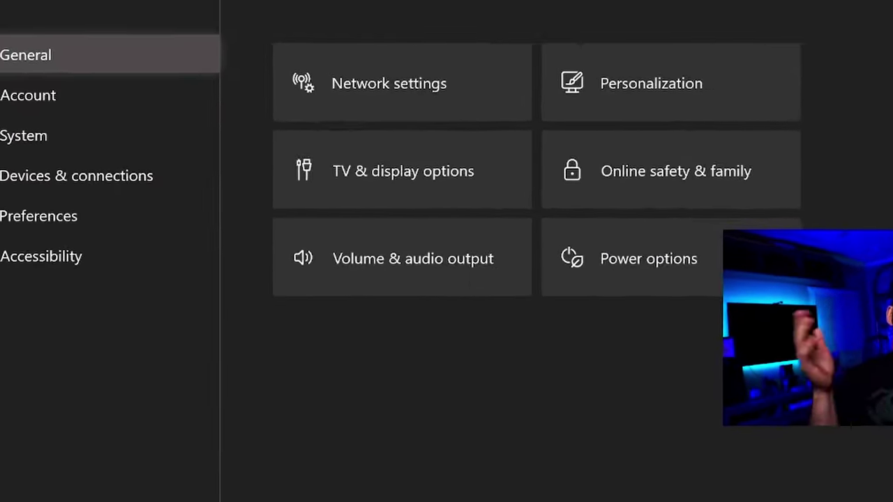
key("Down")
key("Down")
key("Down")
key("Right")
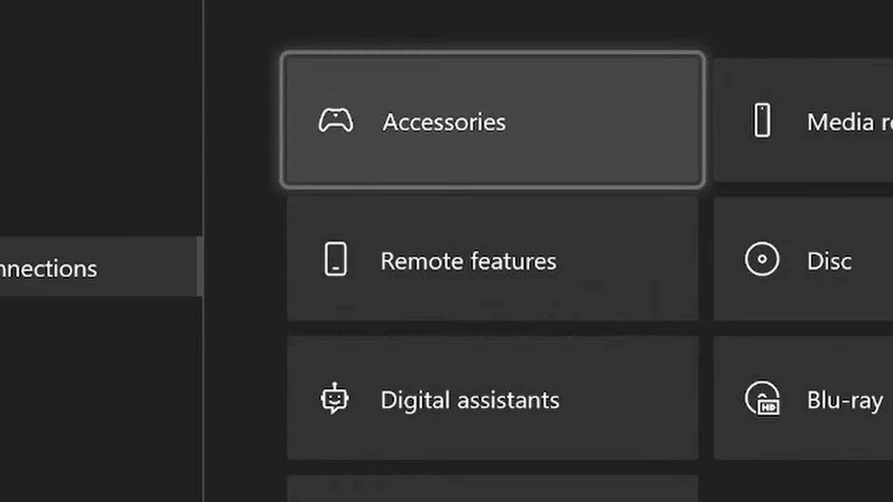
key("Down")
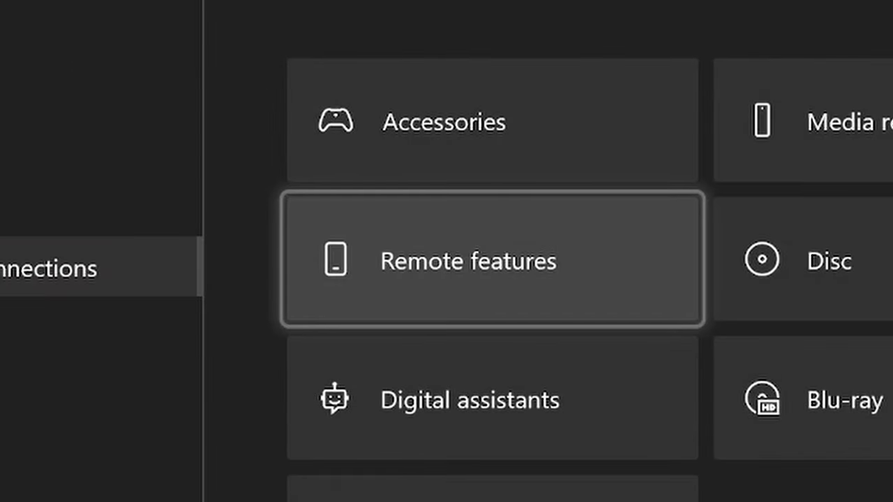
key("Return")
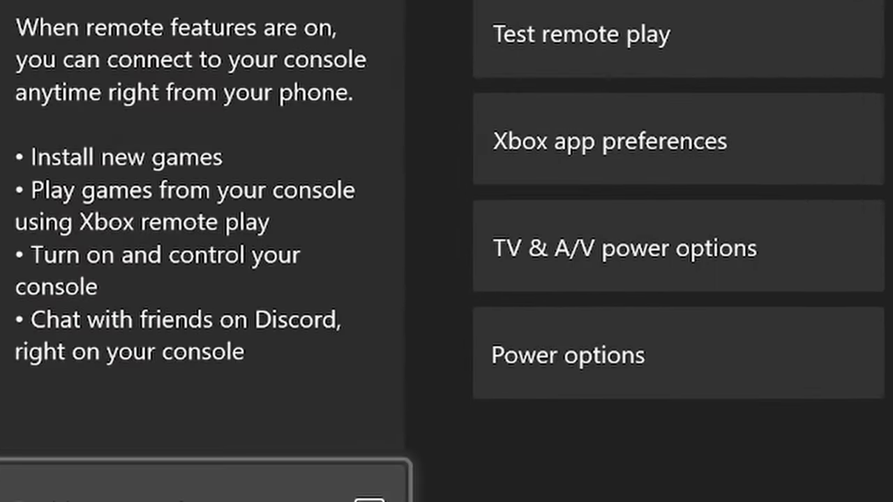
key("Return")
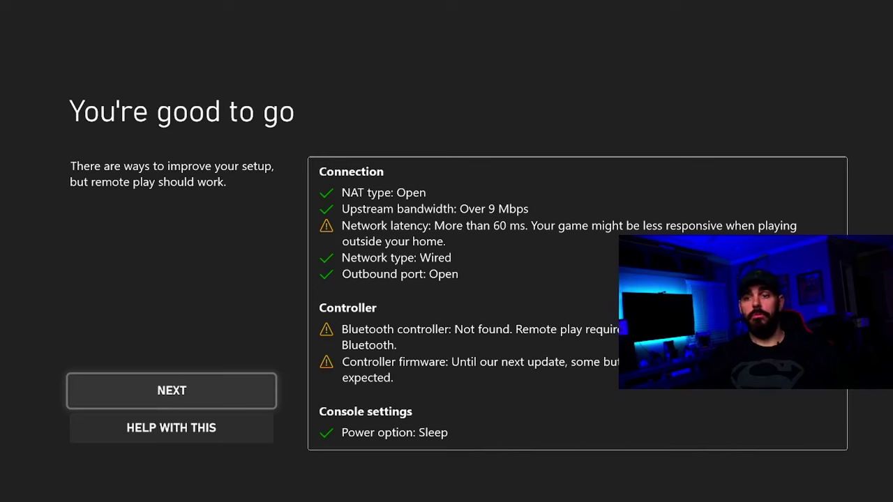
key("Return")
key("Return")
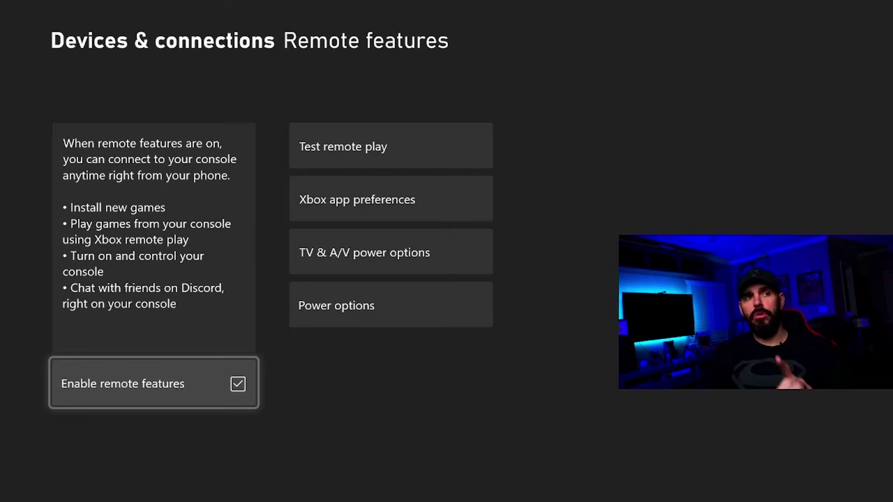
Step: Start a new party from the Parties & chats guide, triggering a no-microphone warning
key("super")
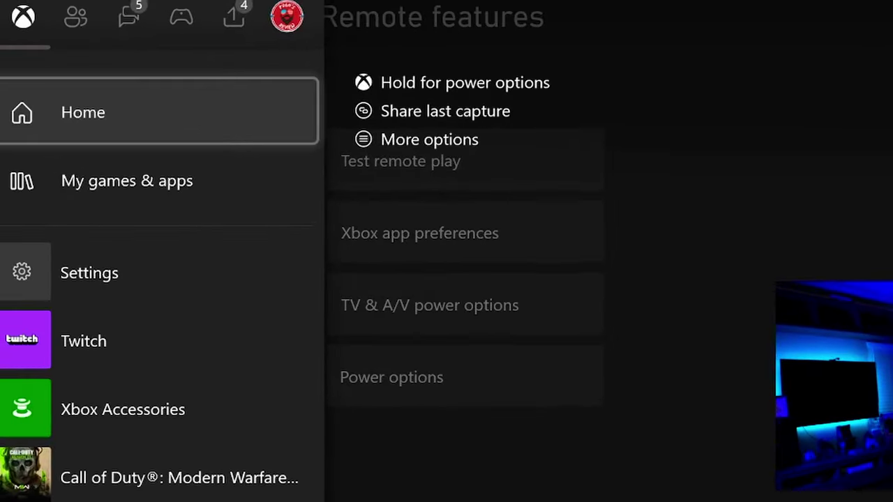
key("Right")
key("Right")
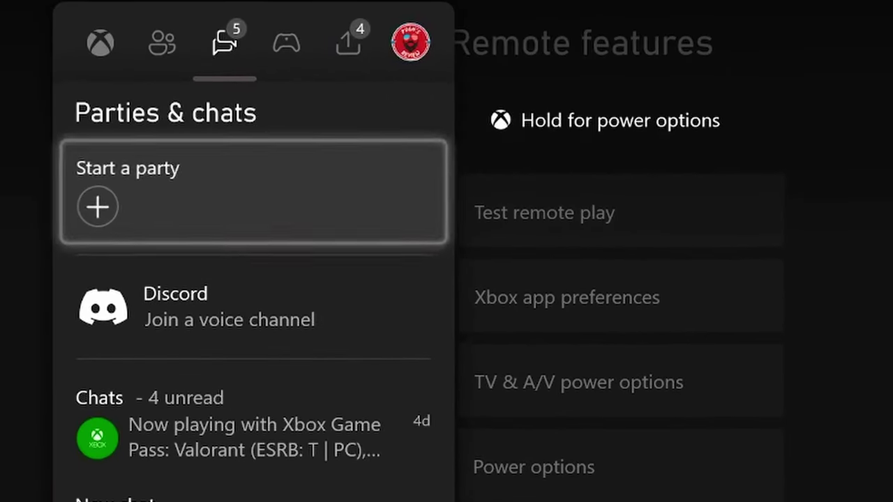
key("Return")
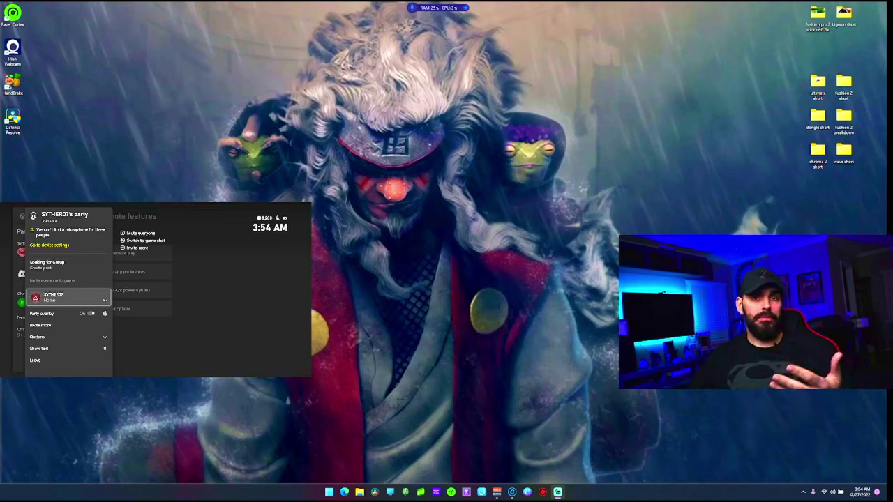
Step: Open the Windows Start menu to show the pinned apps, including Xbox
left_click(329, 492)
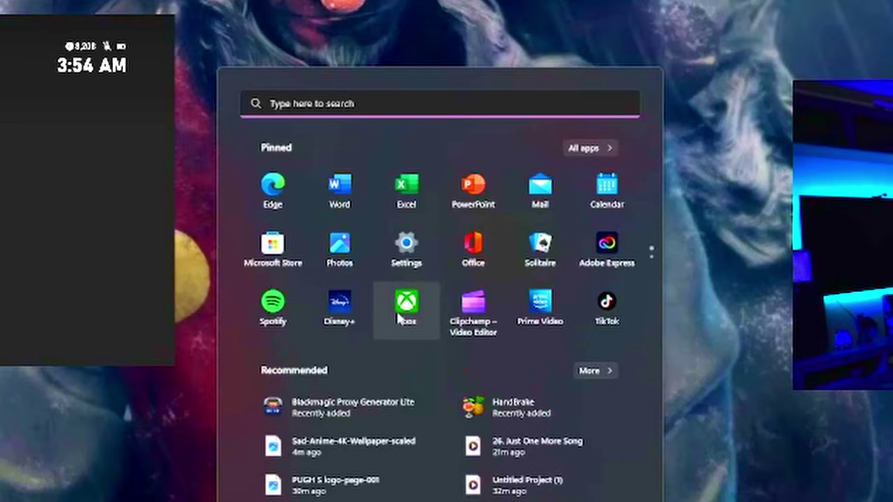
Step: Launch the Xbox app and start remote play on the XBOX console from Consoles
left_click(398, 317)
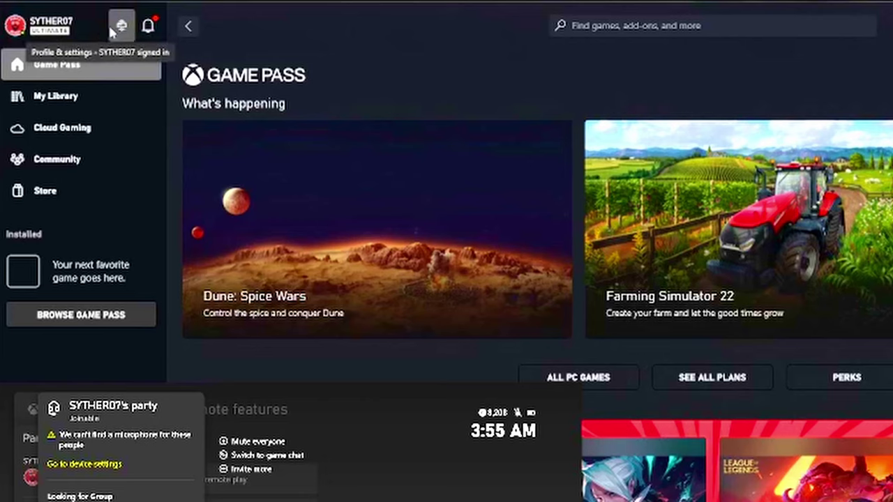
left_click(120, 27)
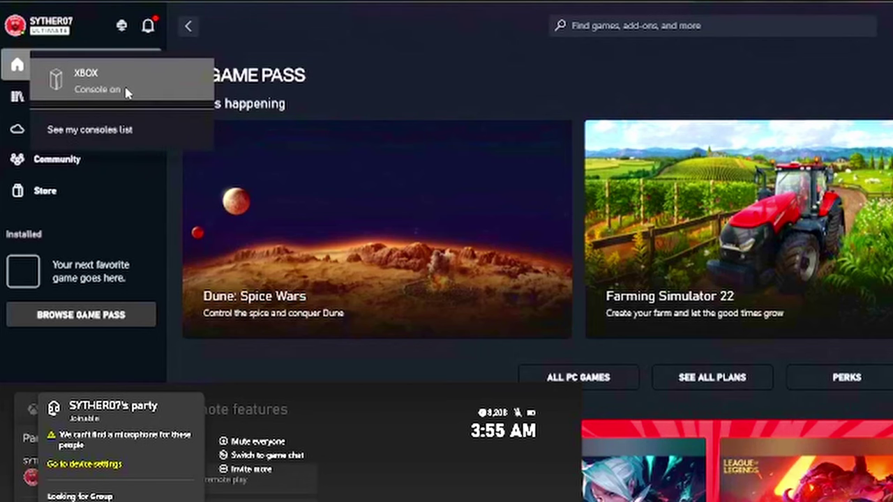
left_click(104, 134)
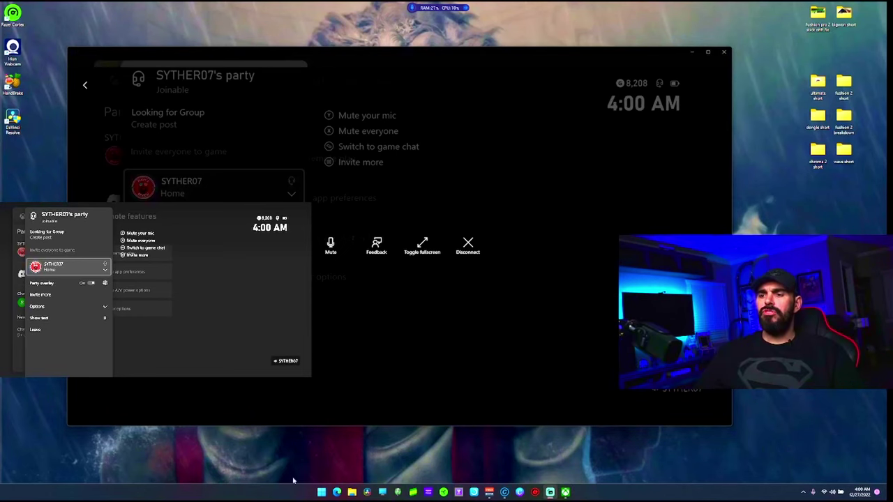
Step: Open Xbox Game Bar from Windows search and show the Audio widget's VOICE settings
left_click(320, 493)
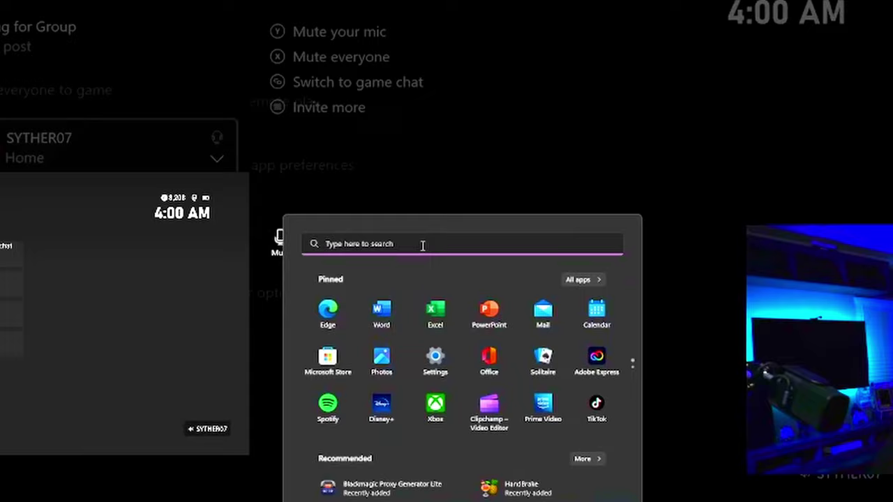
left_click(439, 247)
left_click(336, 324)
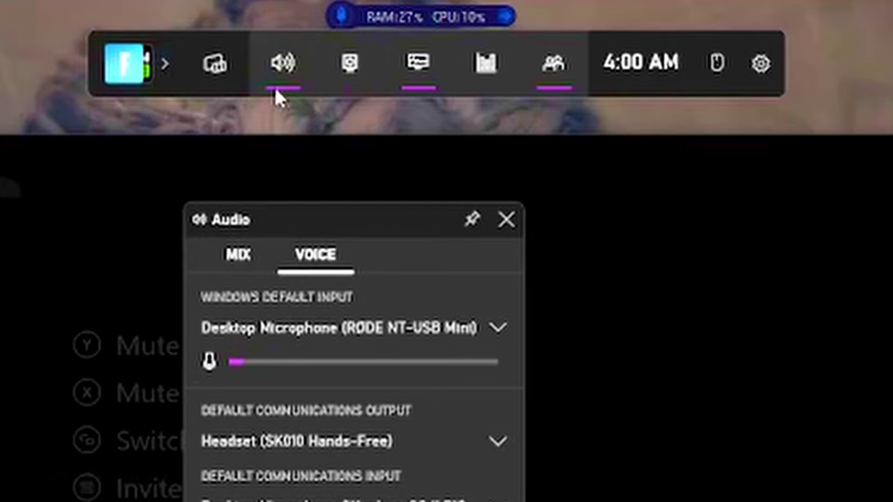
left_click(282, 63)
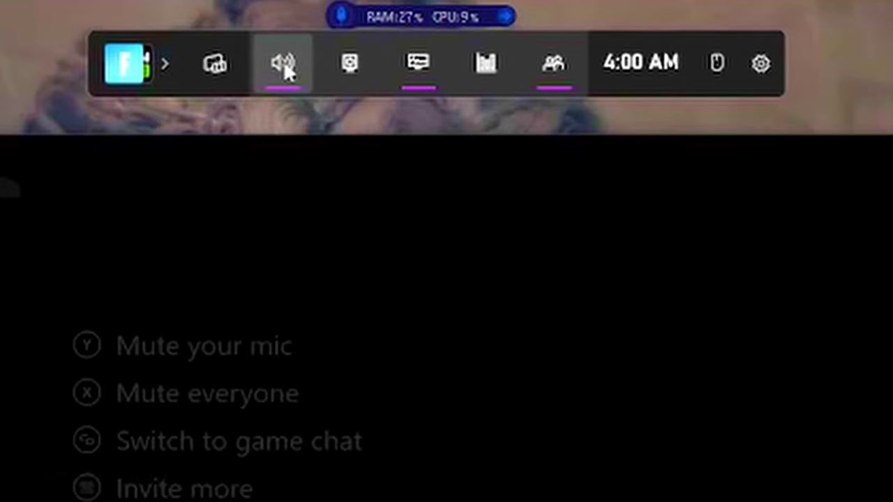
left_click(283, 63)
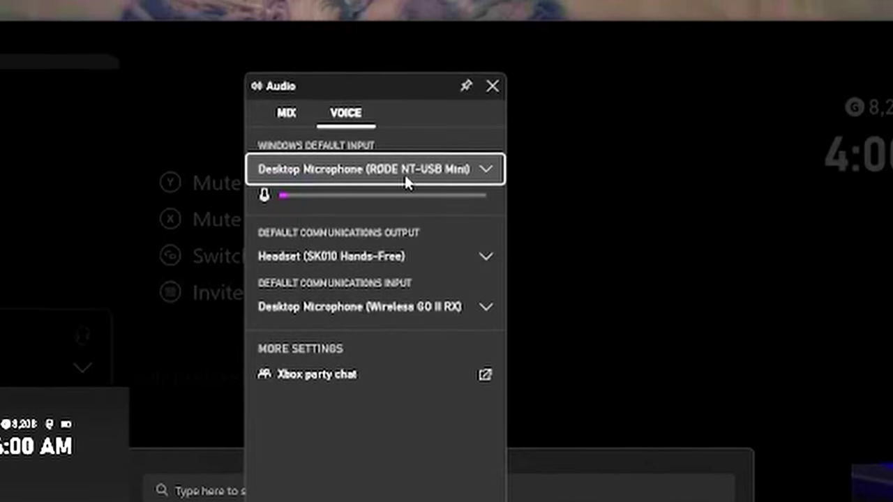
Step: Pick Desktop Microphone (RODE NT-USB Mini) from the Windows Default Input dropdown
left_click(405, 178)
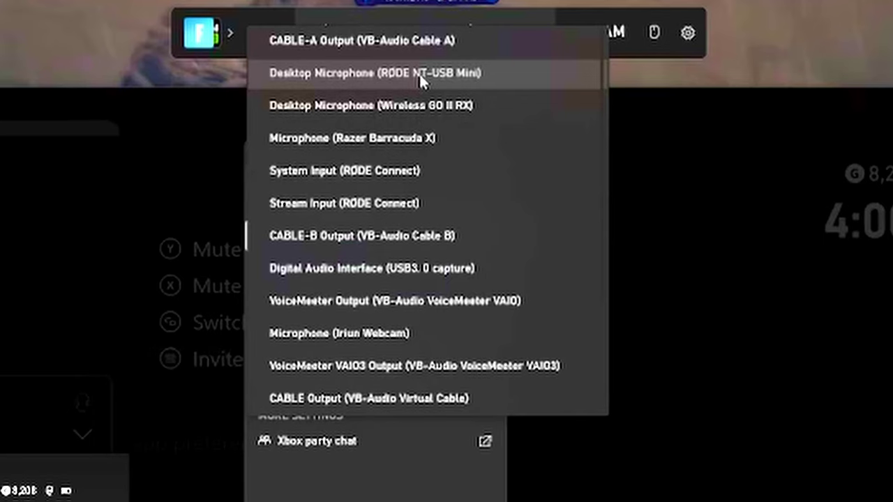
left_click(419, 73)
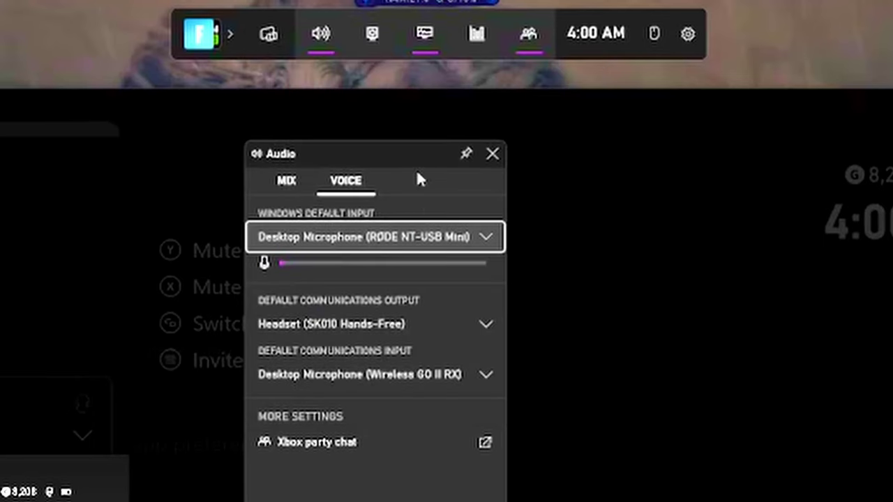